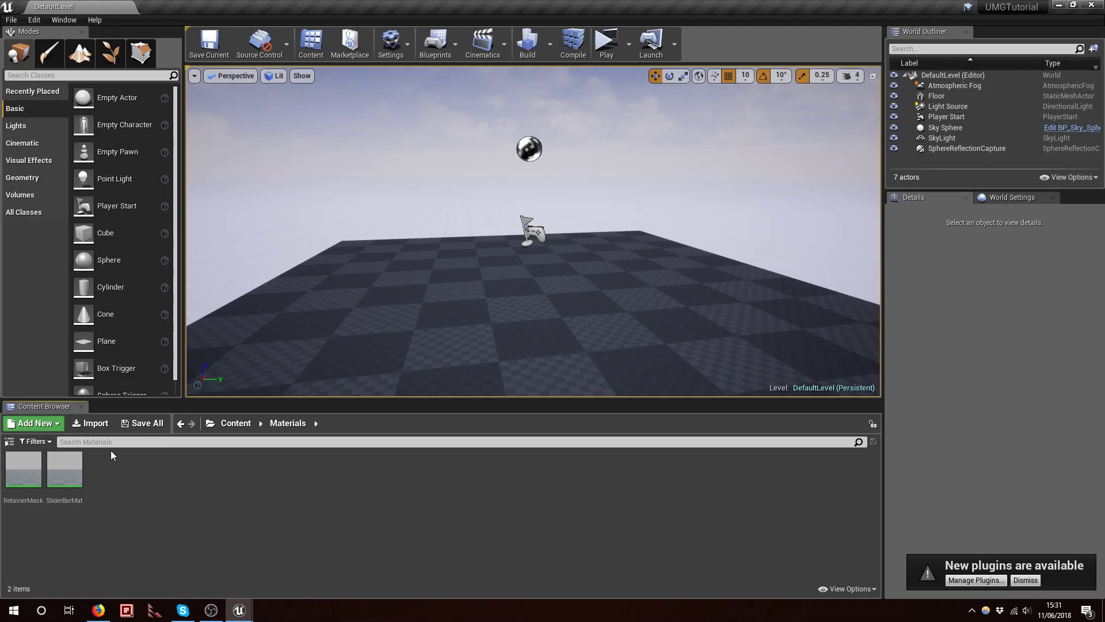
# - Open the SliderBarMat material and bring its whole node graph into view
pyautogui.moveTo(78, 470)
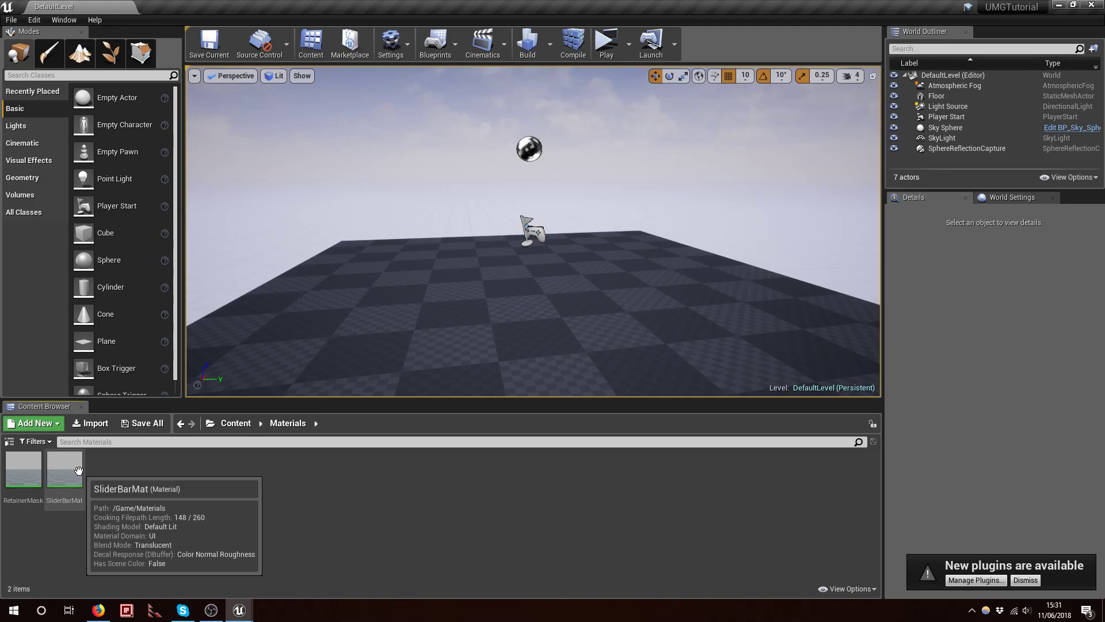
pyautogui.doubleClick(78, 470)
pyautogui.moveTo(469, 312); pyautogui.dragTo(471, 405, button='right')
pyautogui.scroll(-4, 734, 408)
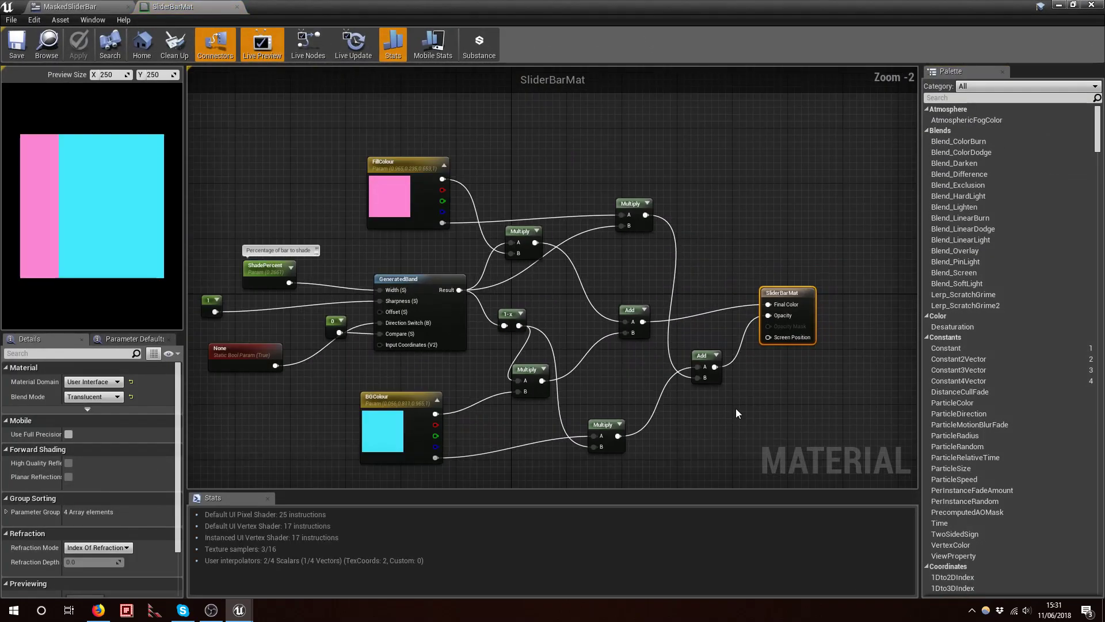
pyautogui.moveTo(735, 409); pyautogui.dragTo(728, 389, button='right')
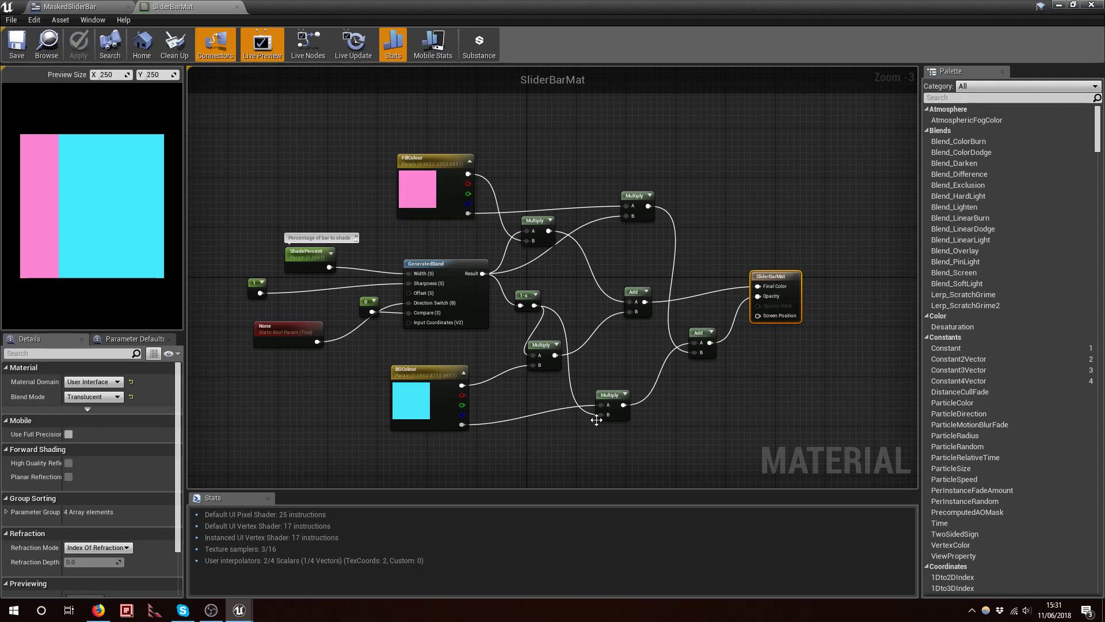
pyautogui.moveTo(604, 383); pyautogui.dragTo(642, 384, button='right')
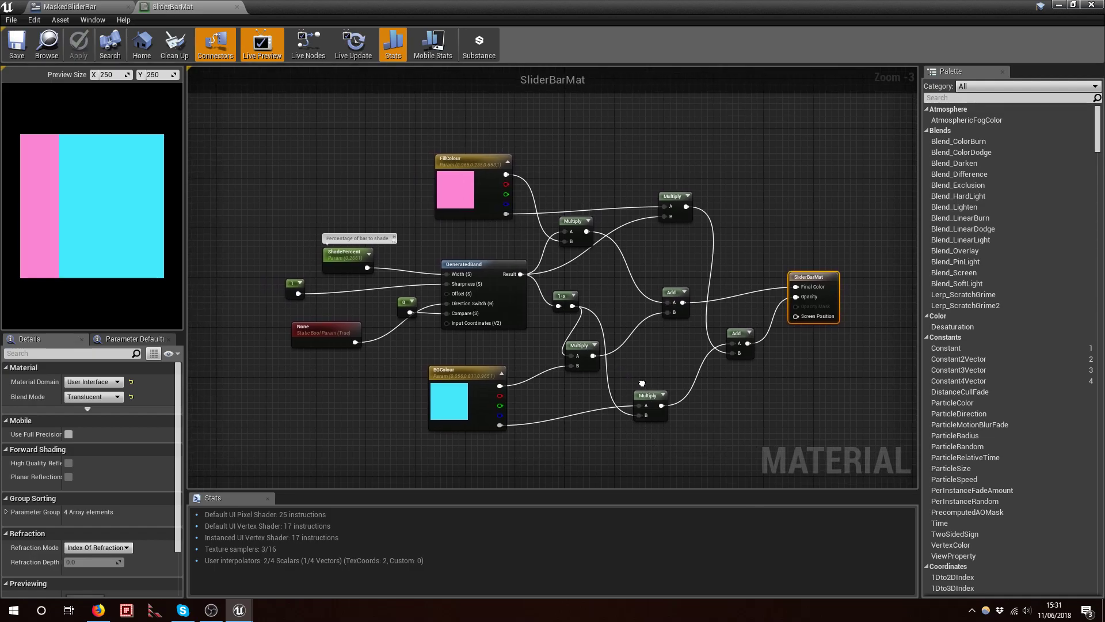
# - Set the default value of the ShadePercent parameter to 0.6
pyautogui.click(332, 244)
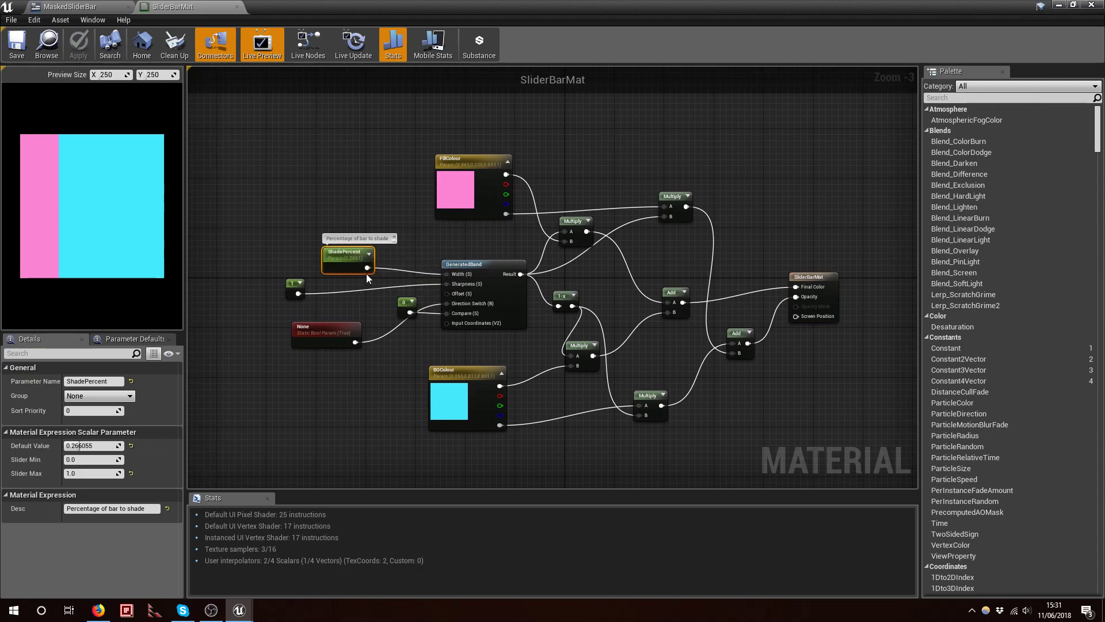
pyautogui.click(81, 445)
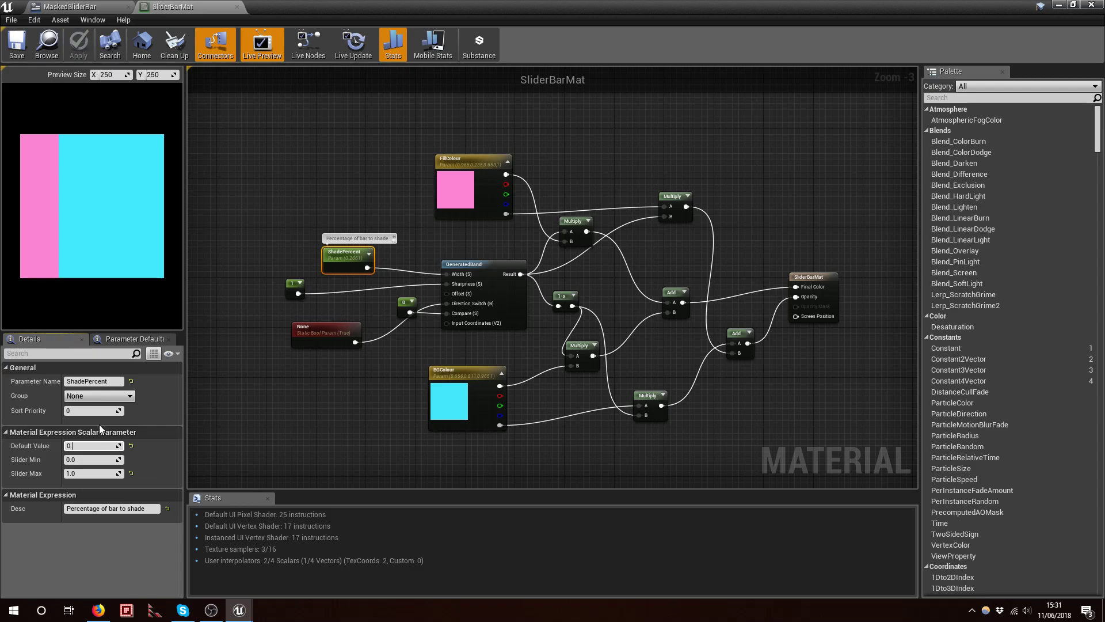
pyautogui.press('Return')
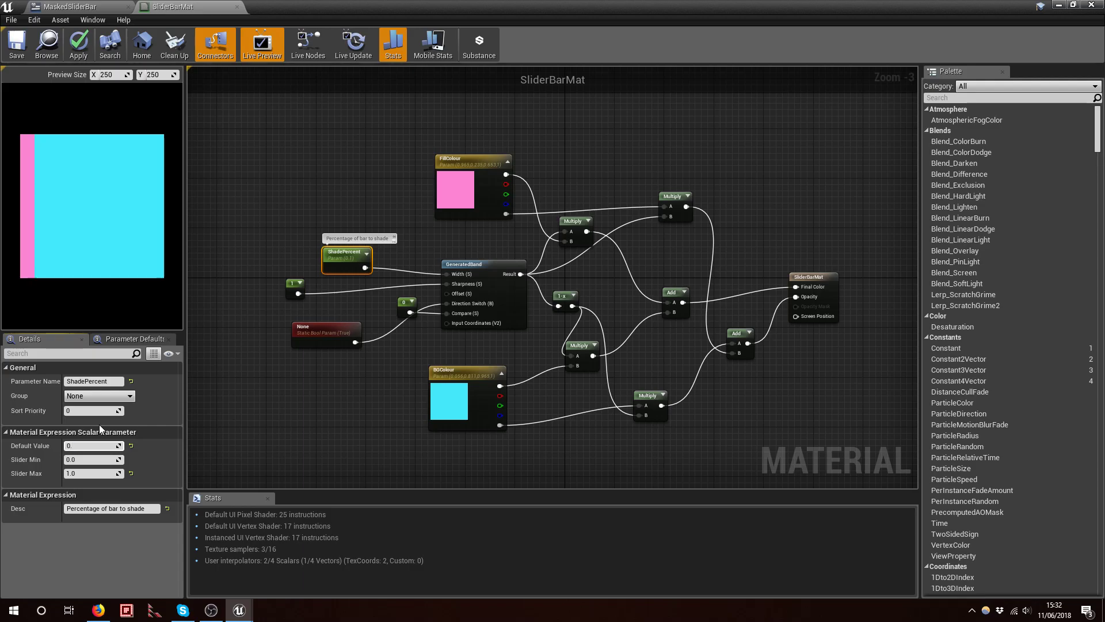
pyautogui.press('Return')
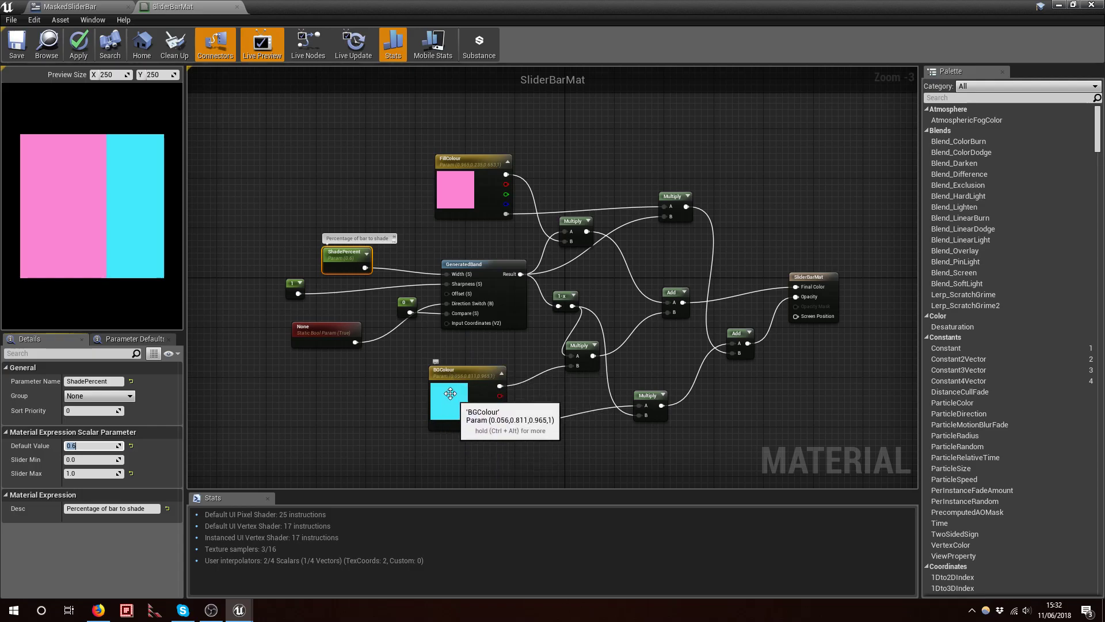
# - Change the FillColour parameter's default colour to a dark magenta with saturation 1.0 and value about 0.23
pyautogui.moveTo(389, 362); pyautogui.dragTo(373, 360, button='right')
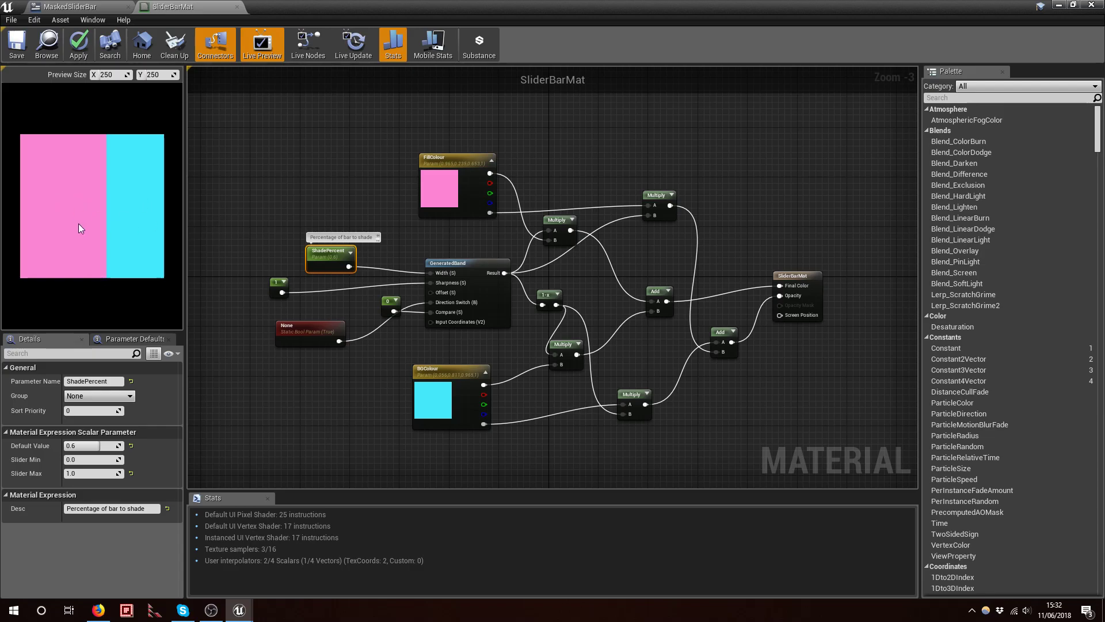
pyautogui.moveTo(459, 249); pyautogui.dragTo(422, 235, button='right')
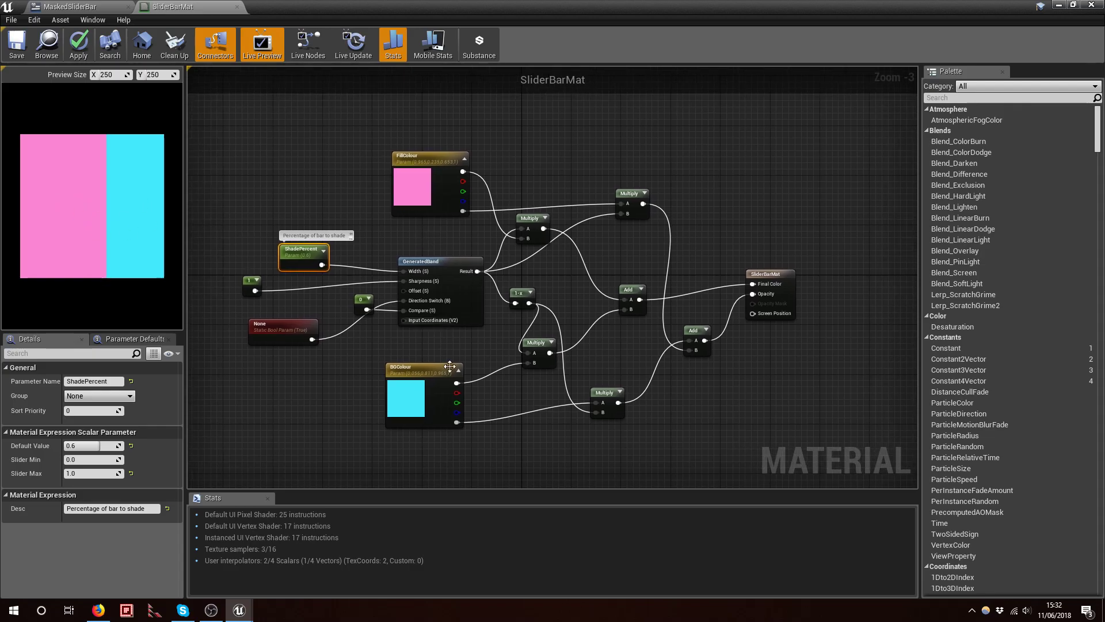
pyautogui.click(419, 386)
pyautogui.click(426, 182)
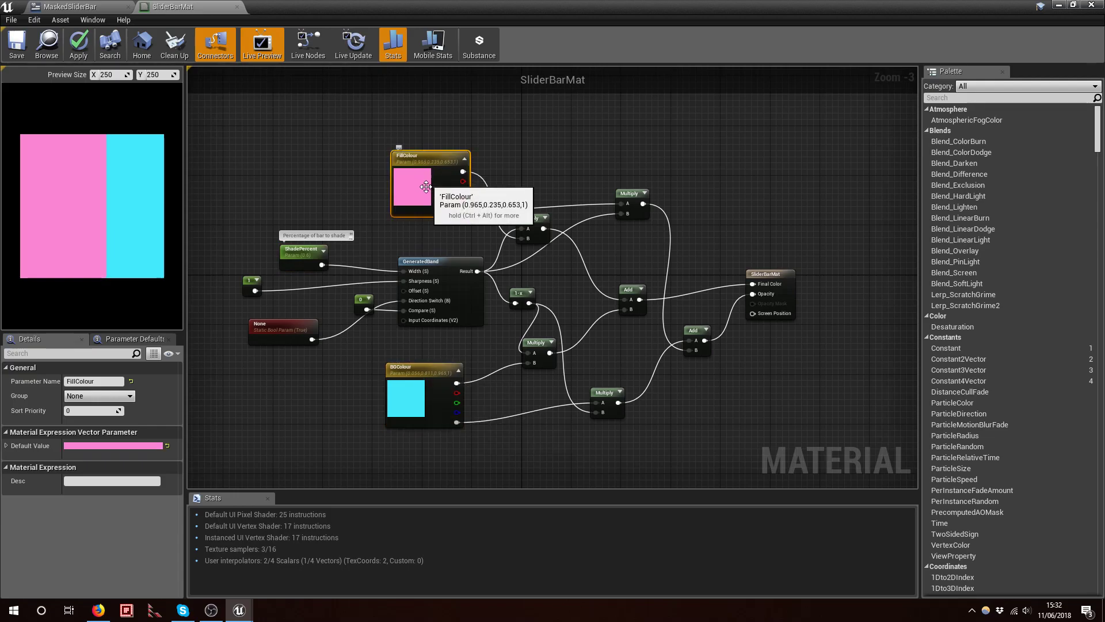
pyautogui.click(414, 409)
pyautogui.click(406, 196)
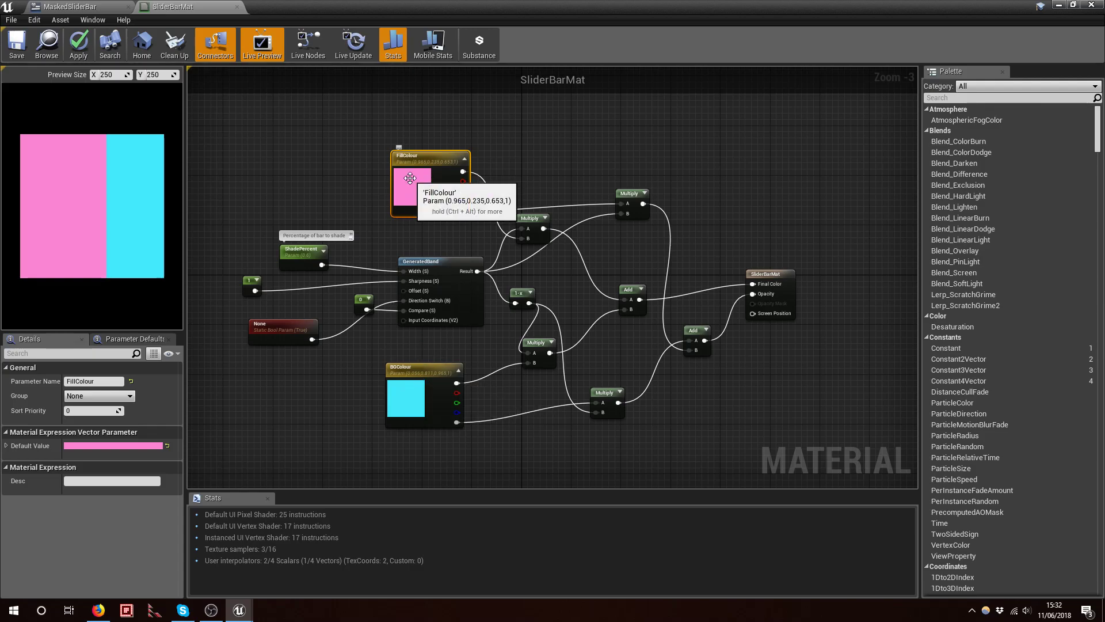
pyautogui.click(91, 445)
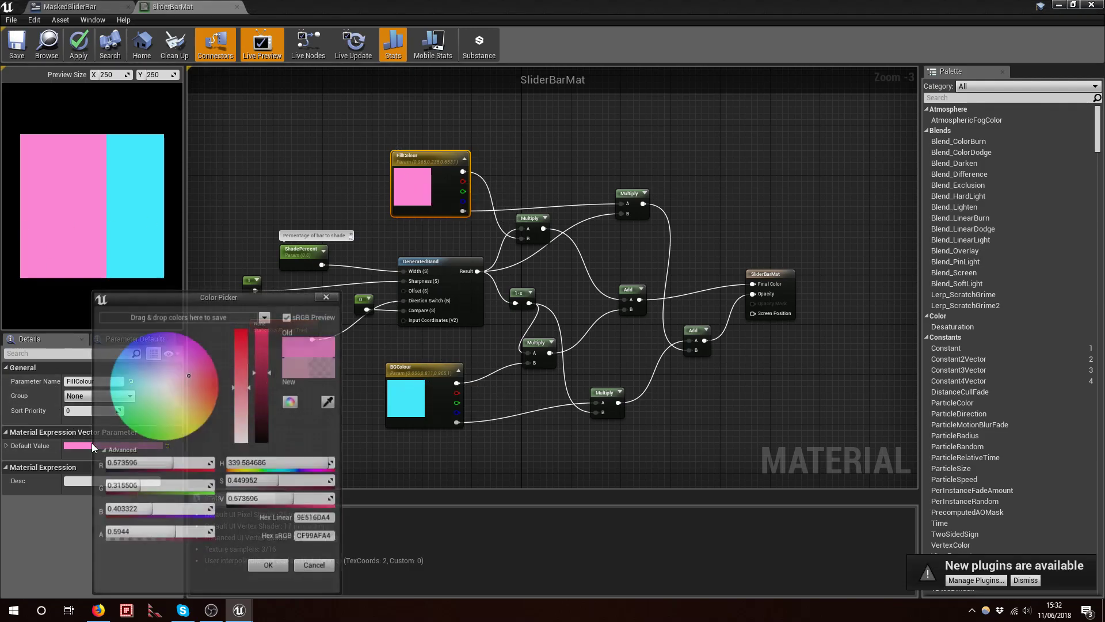
pyautogui.moveTo(263, 381); pyautogui.dragTo(264, 416)
pyautogui.moveTo(248, 357); pyautogui.dragTo(246, 333)
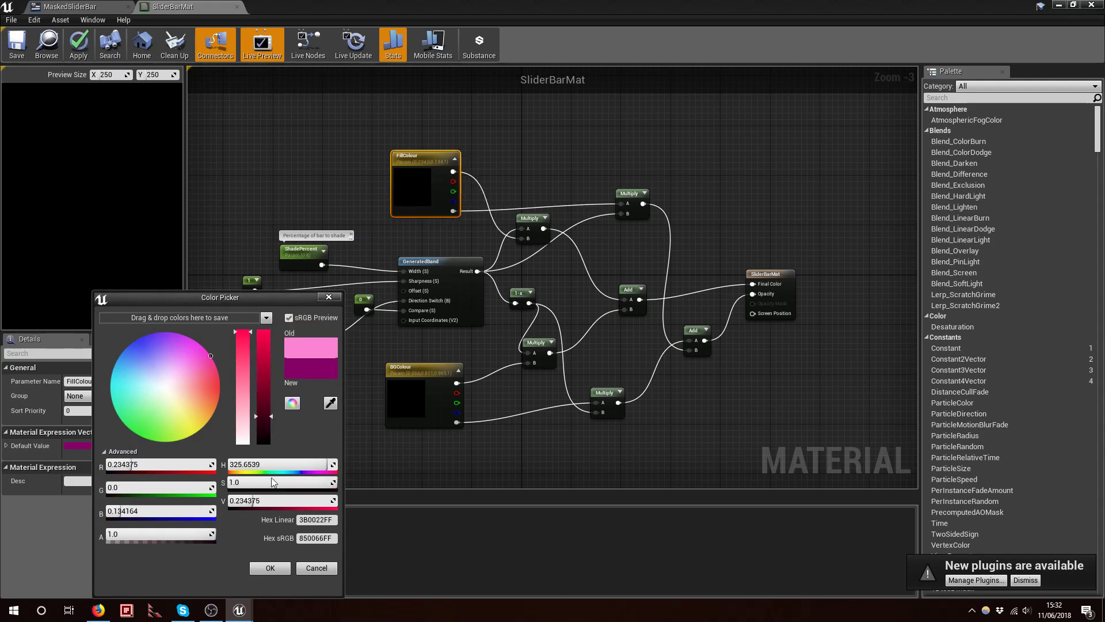
pyautogui.click(274, 565)
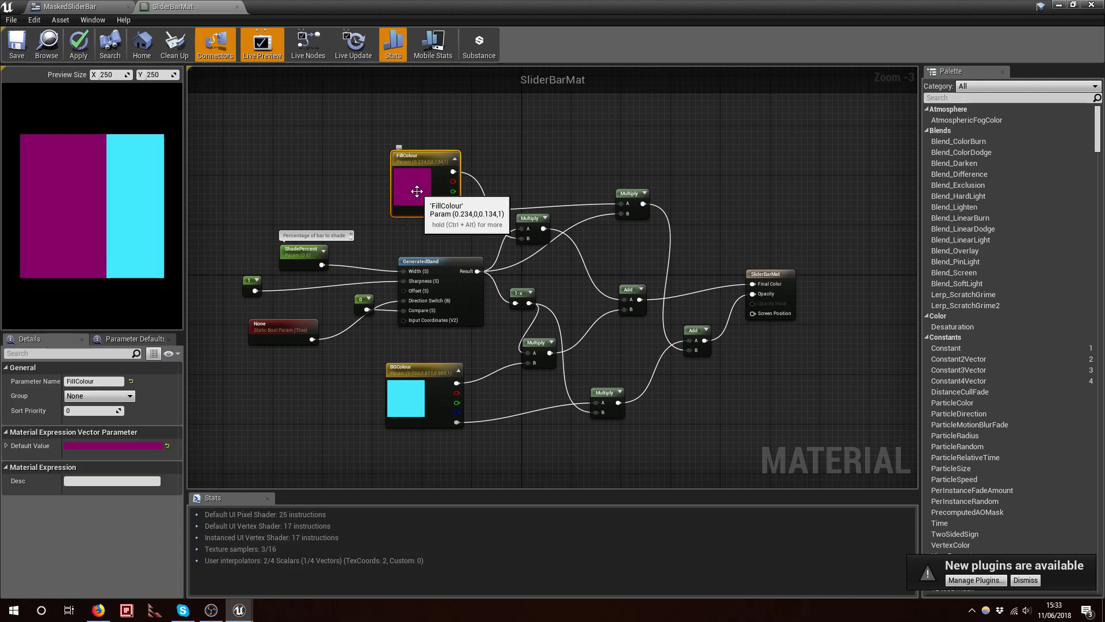
# - Try an alpha of 0.5 on the FillColour parameter and restore its alpha to 1.0
pyautogui.click(775, 274)
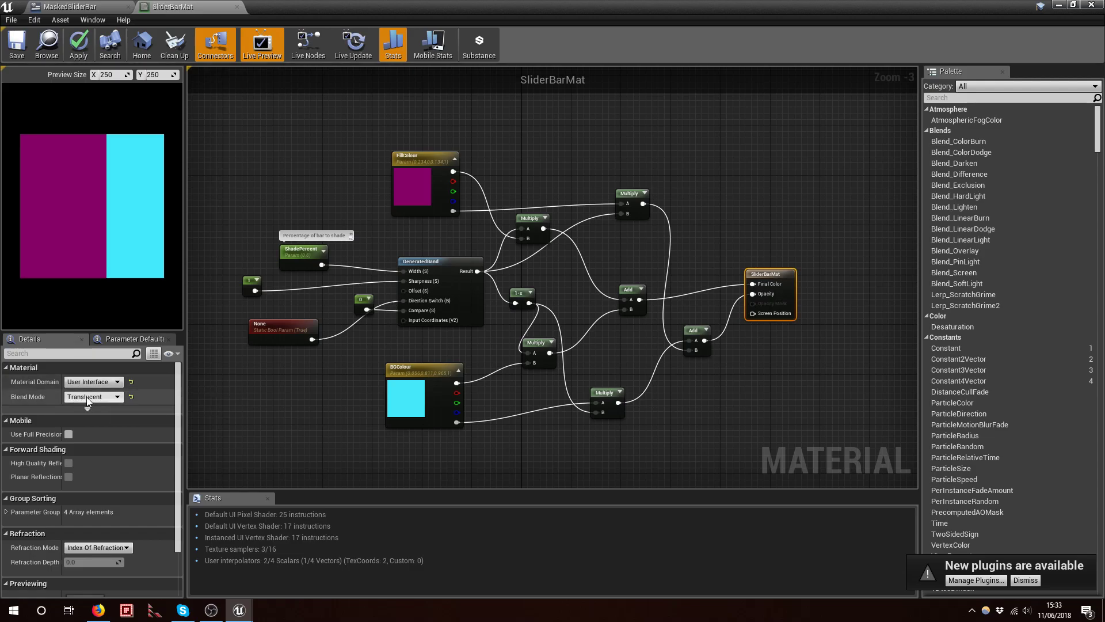
pyautogui.doubleClick(430, 192)
pyautogui.click(502, 436)
pyautogui.write('0.5')
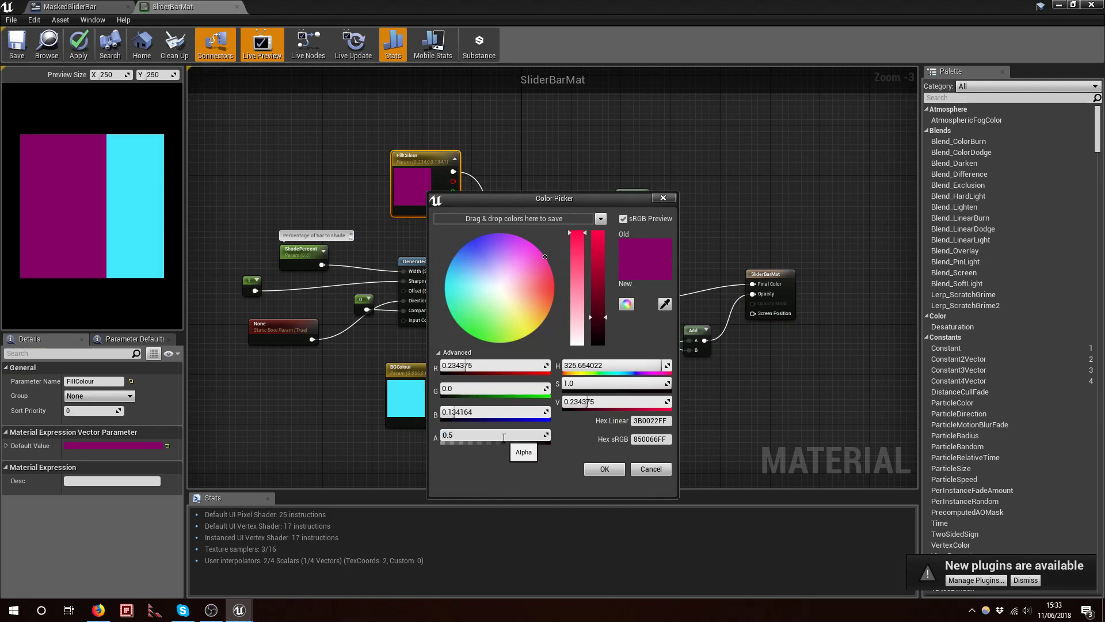
pyautogui.press('Return')
pyautogui.click(604, 469)
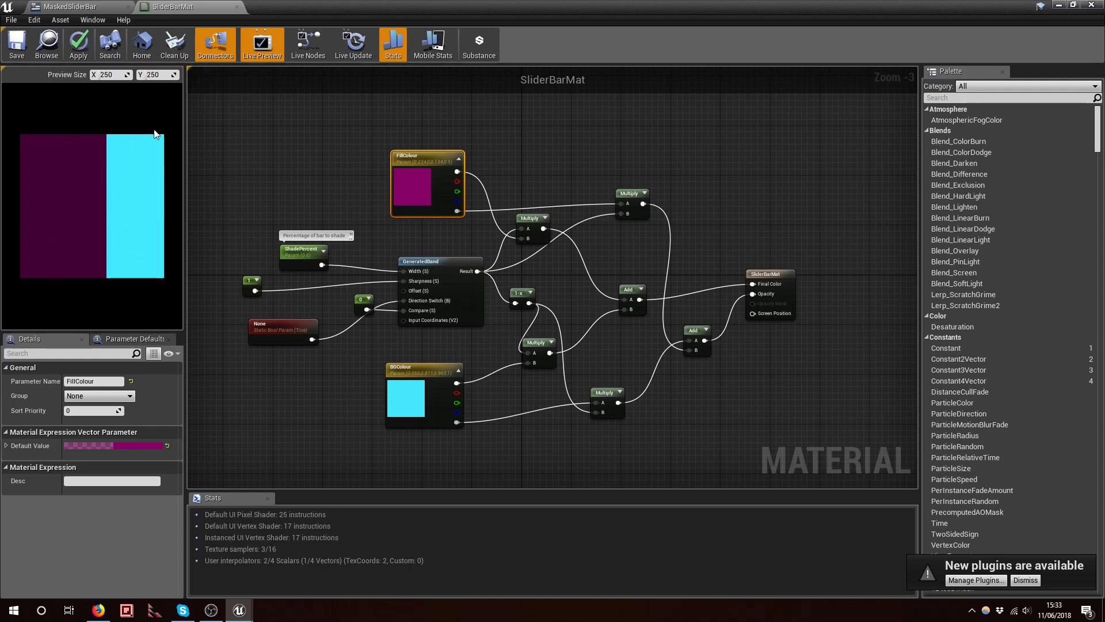
pyautogui.doubleClick(412, 182)
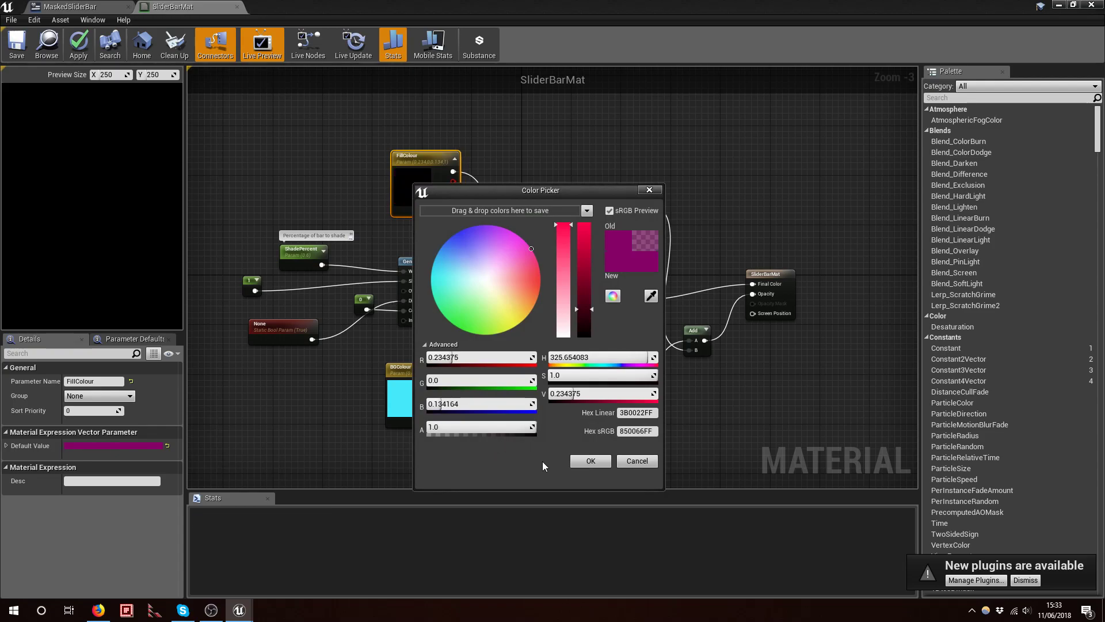
pyautogui.click(594, 459)
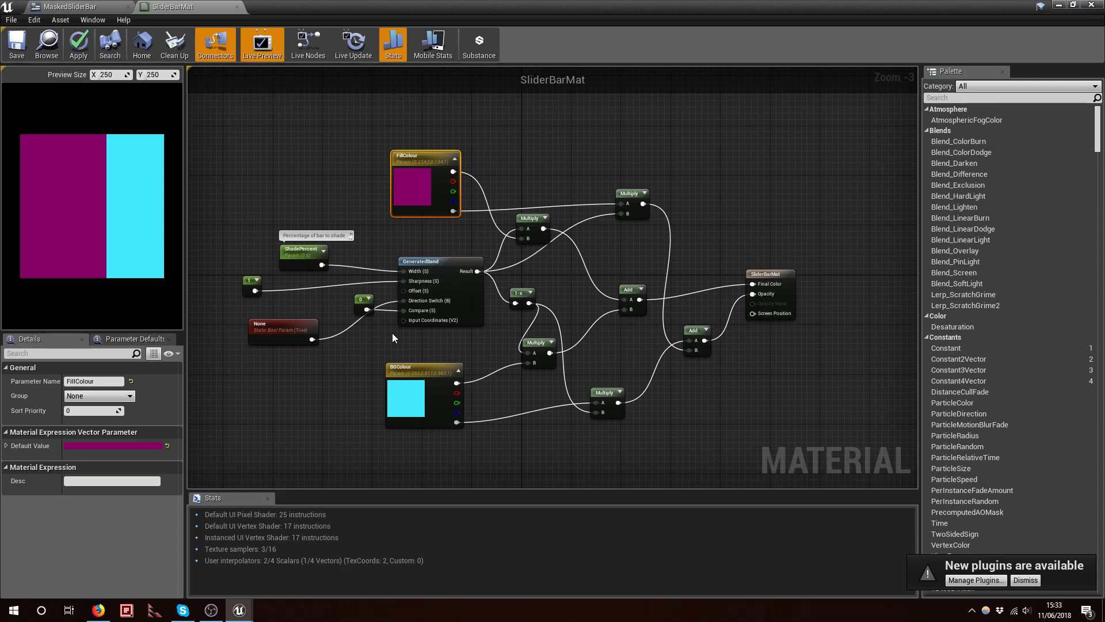
# - Inspect the settings of the GeneratedBand, static bool, ShadePercent, lower Multiply, FillColour and SliderBarMat output nodes
pyautogui.click(439, 263)
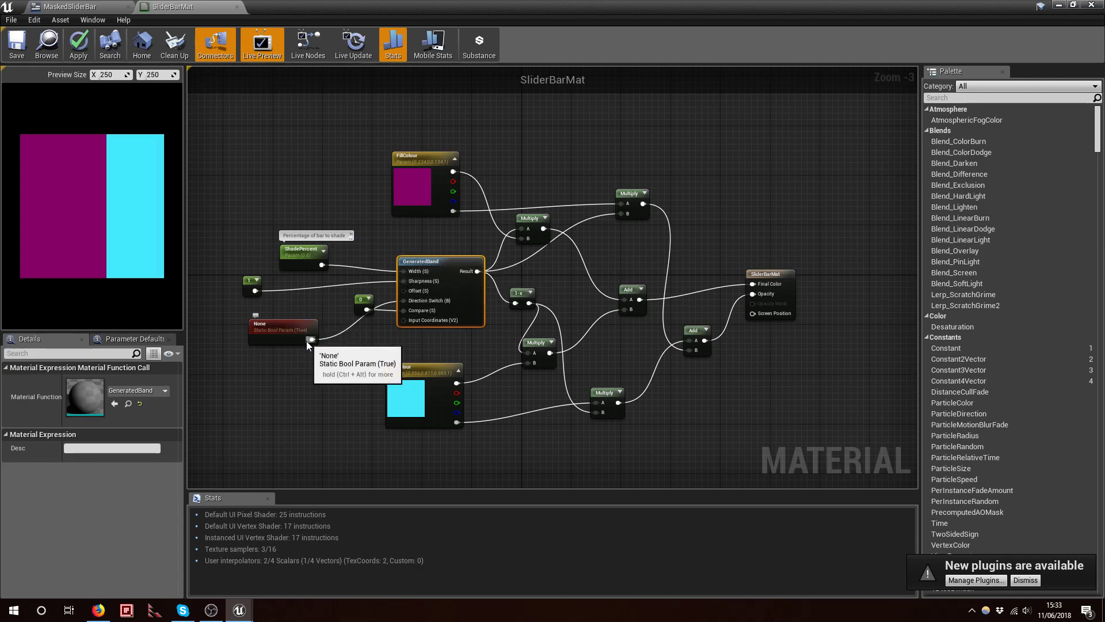
pyautogui.click(285, 337)
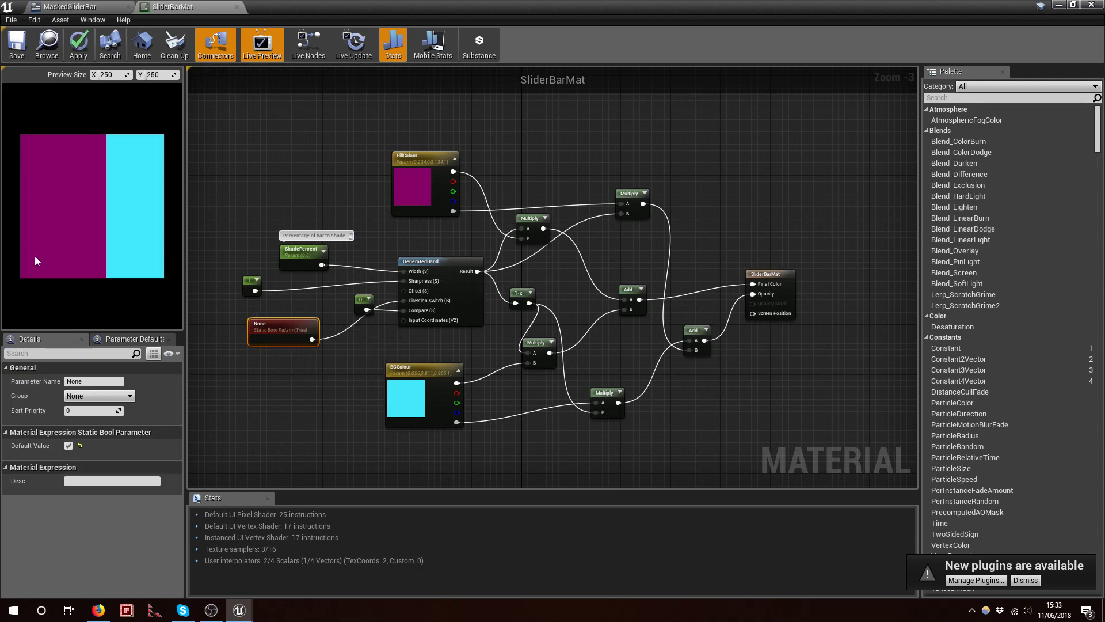
pyautogui.click(299, 256)
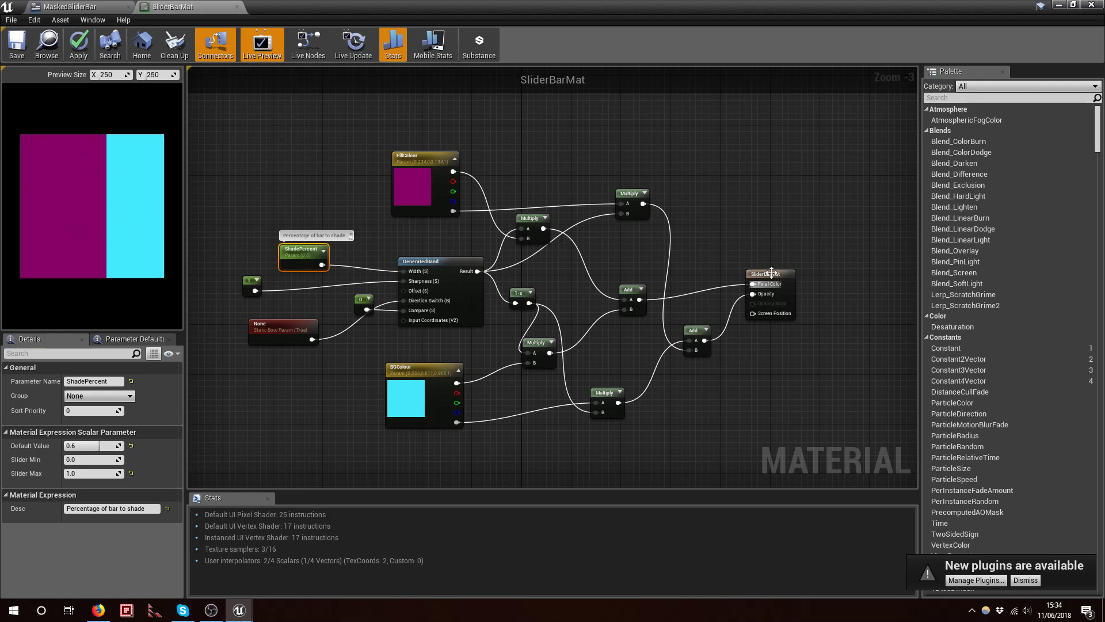
pyautogui.moveTo(544, 340); pyautogui.dragTo(557, 344)
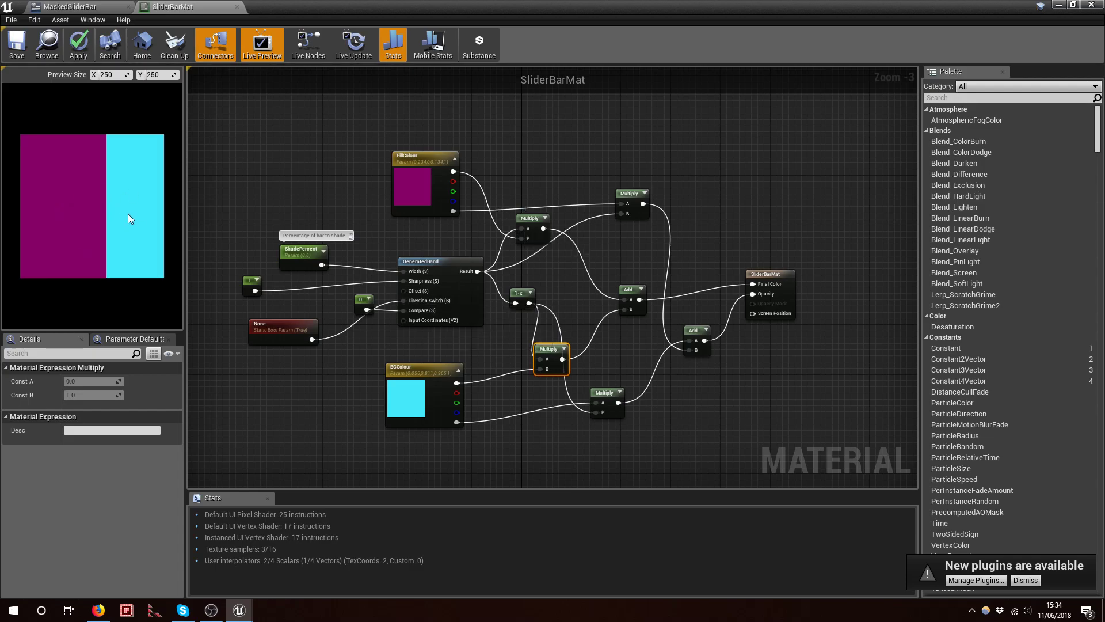
pyautogui.click(423, 164)
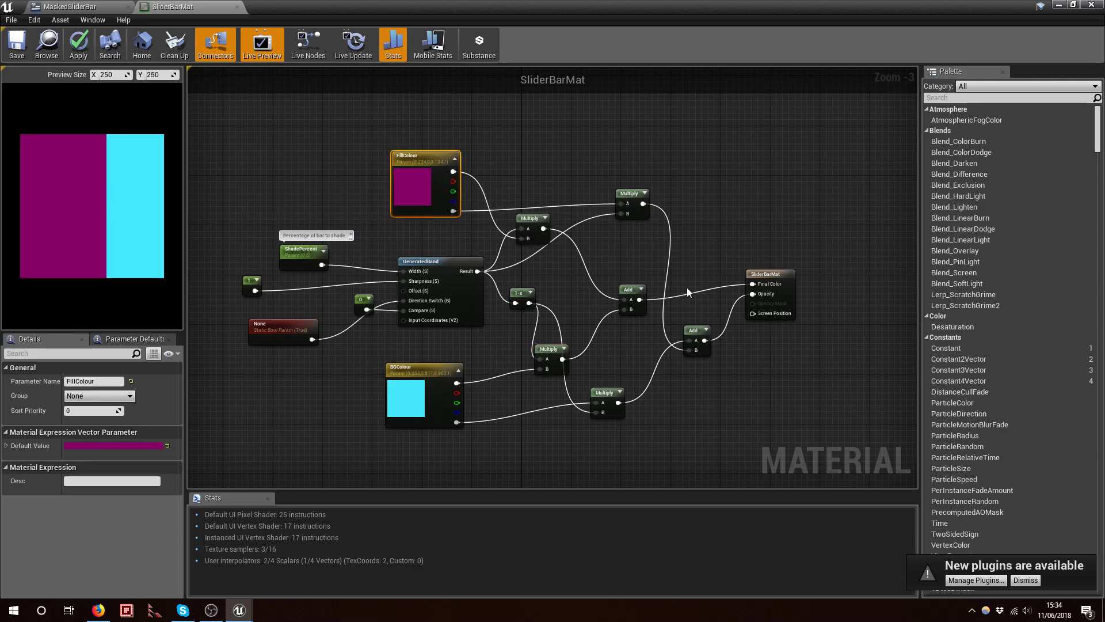
pyautogui.click(783, 309)
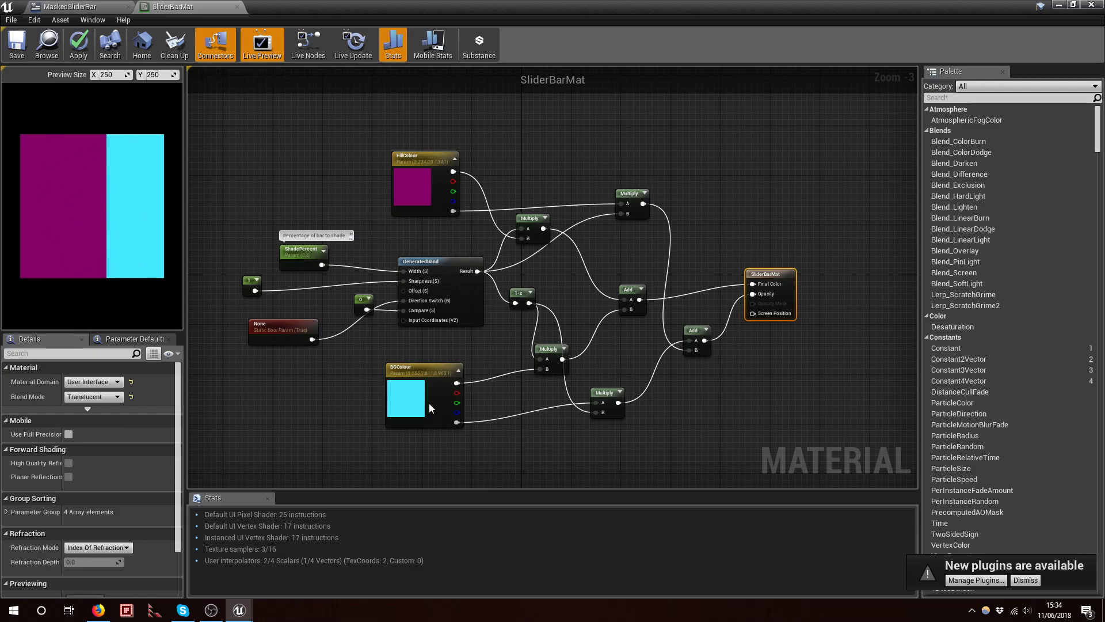
# - Move the BGColour parameter node slightly closer to the GeneratedBand node
pyautogui.moveTo(667, 448); pyautogui.dragTo(620, 420)
pyautogui.moveTo(716, 423); pyautogui.dragTo(695, 412, button='right')
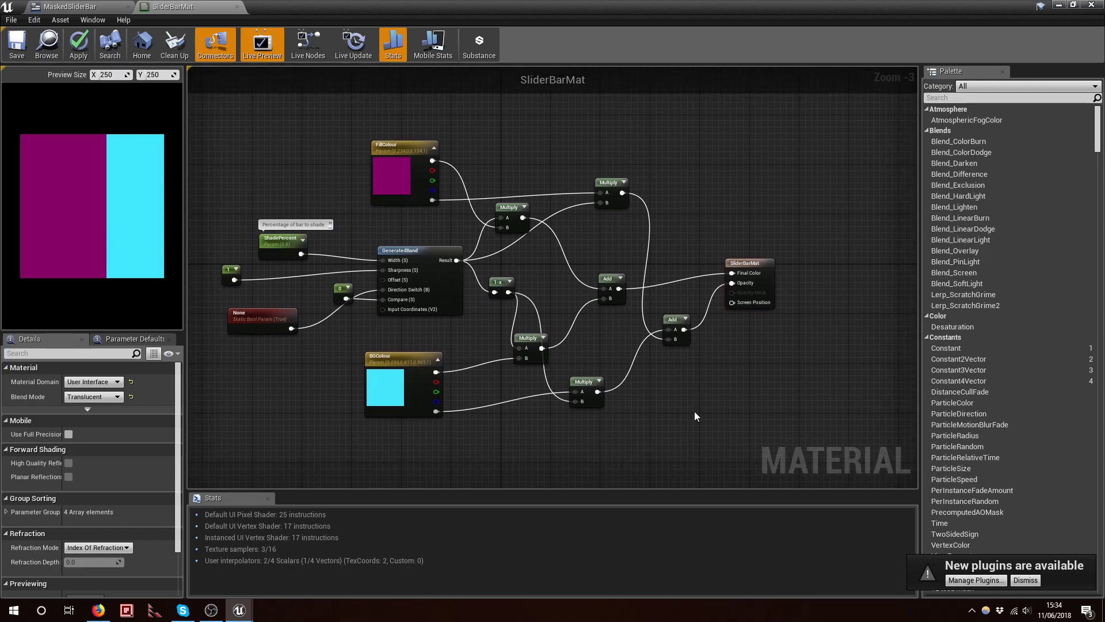
pyautogui.moveTo(390, 363)
pyautogui.mouseDown()
pyautogui.moveTo(413, 364)
pyautogui.moveTo(396, 357)
pyautogui.mouseUp()
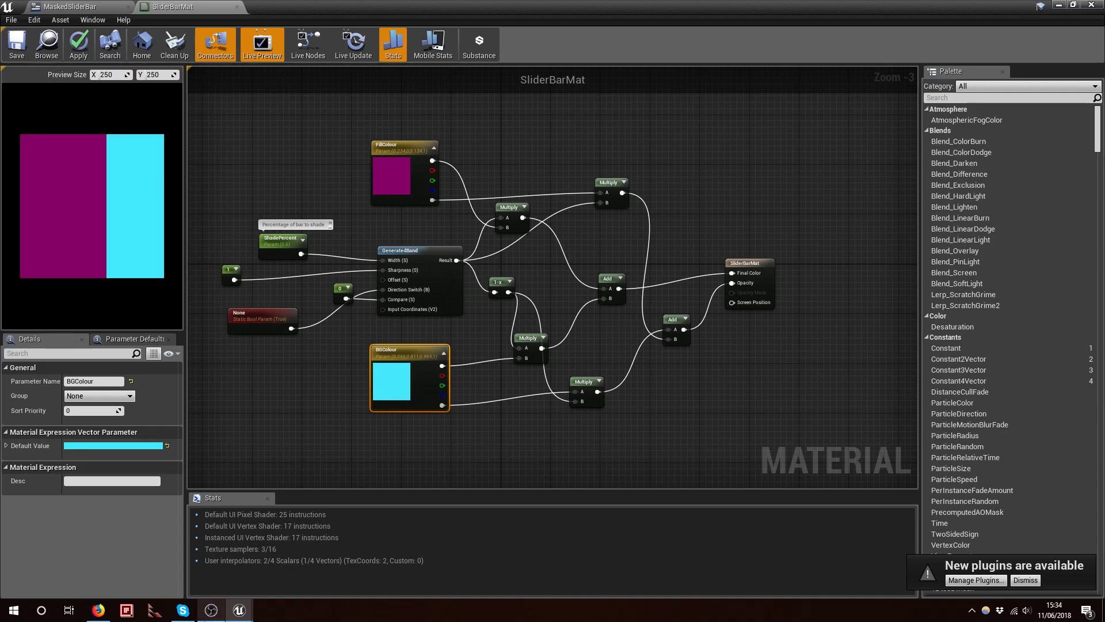